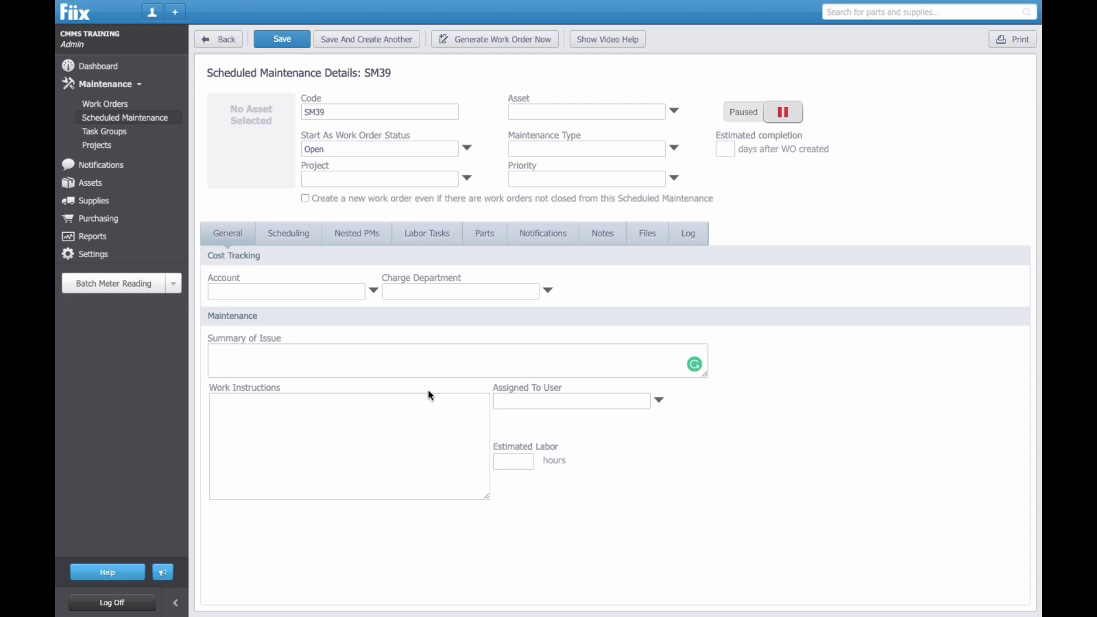
Assign the Lathe (A64) asset to the scheduled maintenance and enter the issue summary "Standard Service as per Manufacturers recommendation".
{"action": "left_click", "coordinate": [431, 396]}
{"action": "type", "text": "lathe"}
{"action": "key", "text": "Return"}
{"action": "left_click", "coordinate": [609, 183]}
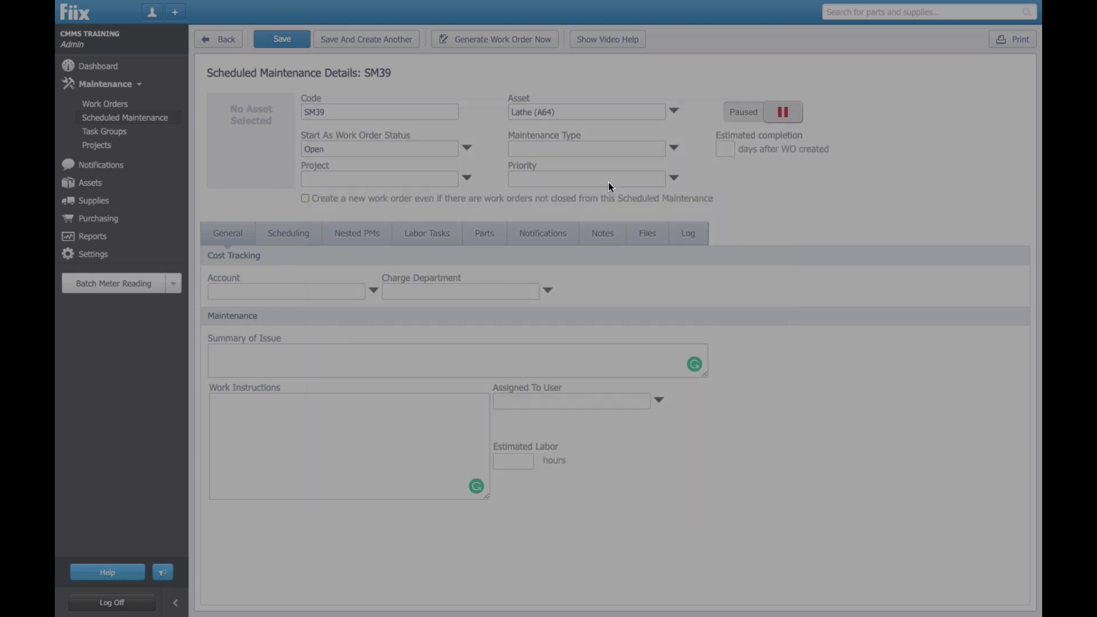
{"action": "left_click", "coordinate": [444, 368]}
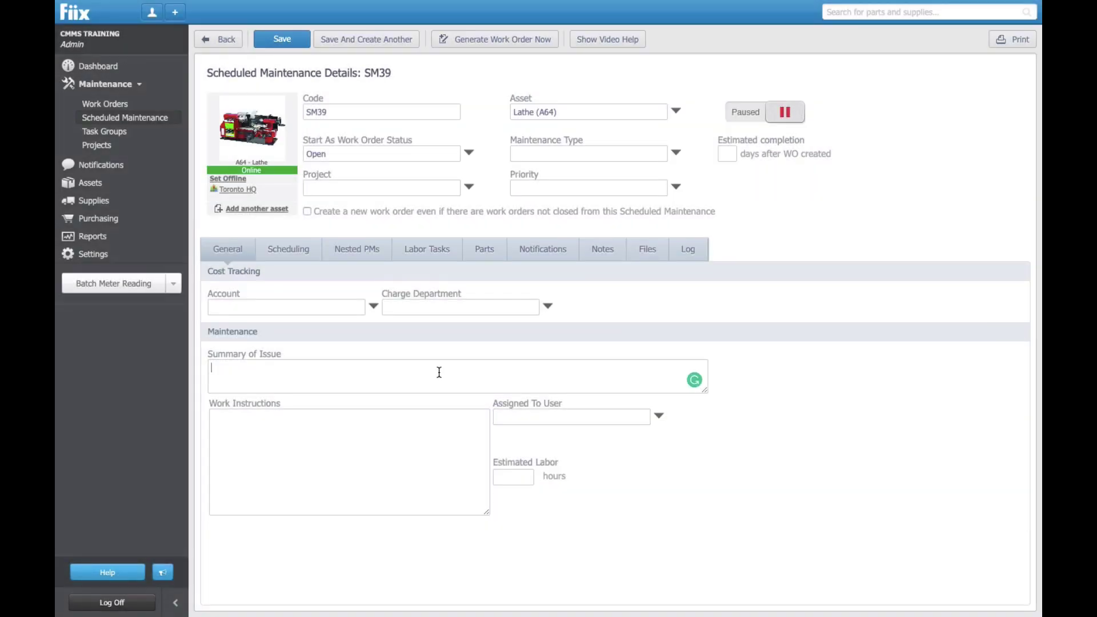
{"action": "type", "text": "Standard Service as per Manufacturers recommendation"}
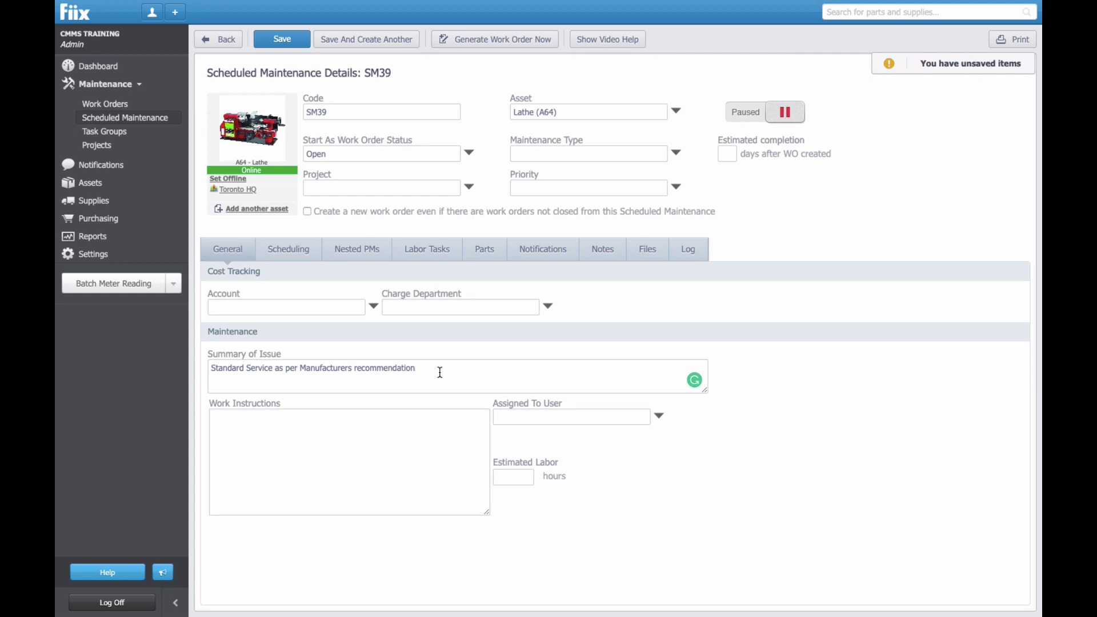
Set the starting work order status to Assigned and the maintenance type to Preventive.
{"action": "left_click", "coordinate": [470, 156]}
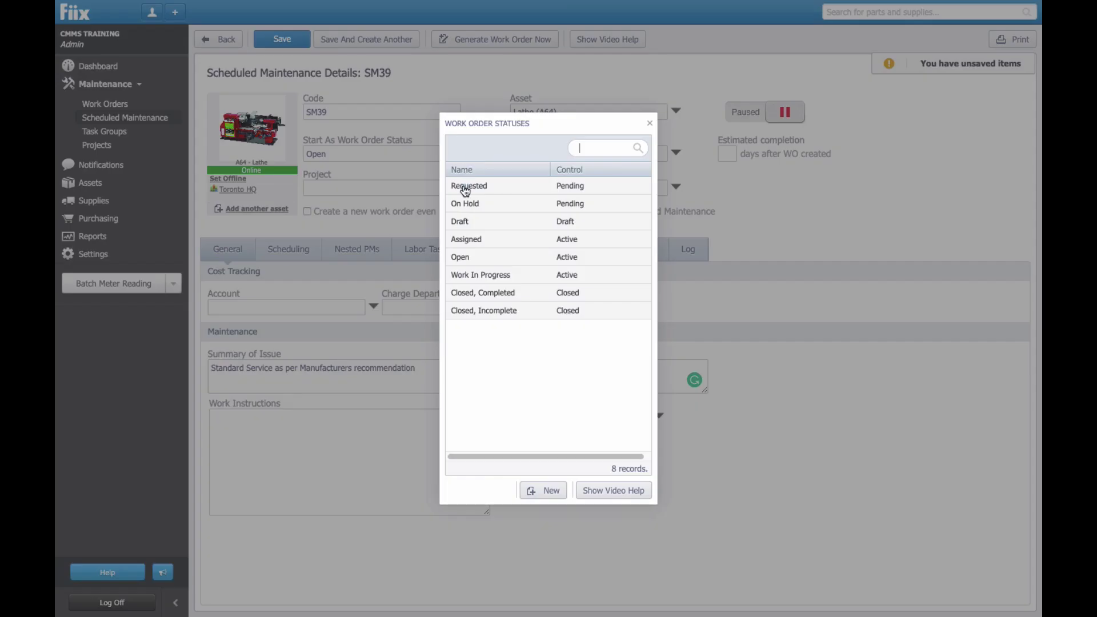
{"action": "left_click", "coordinate": [466, 241]}
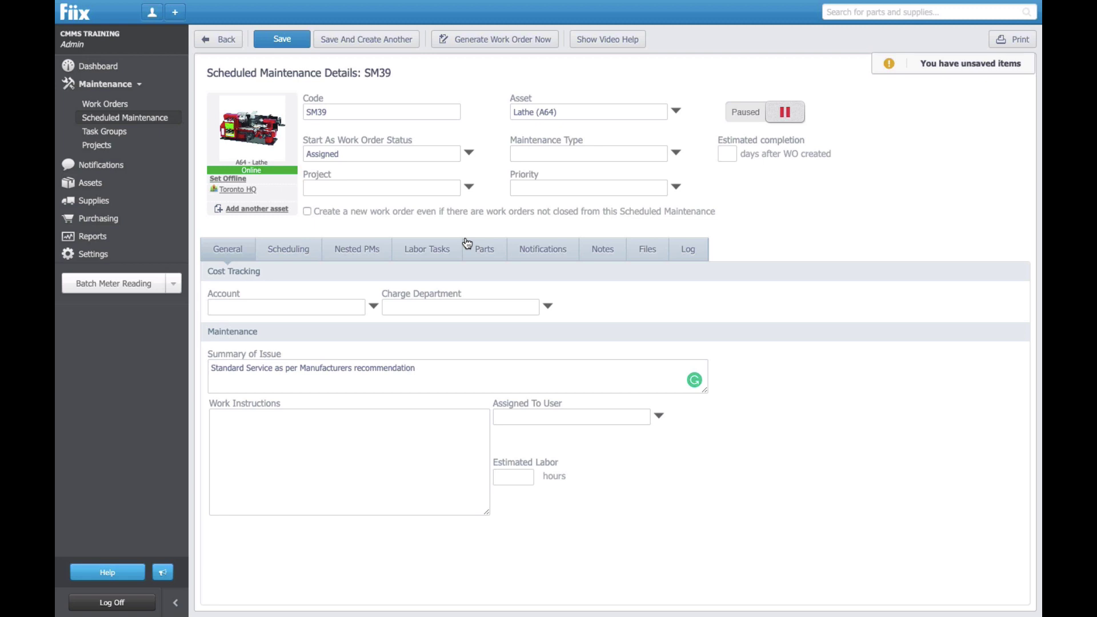
{"action": "left_click", "coordinate": [675, 154]}
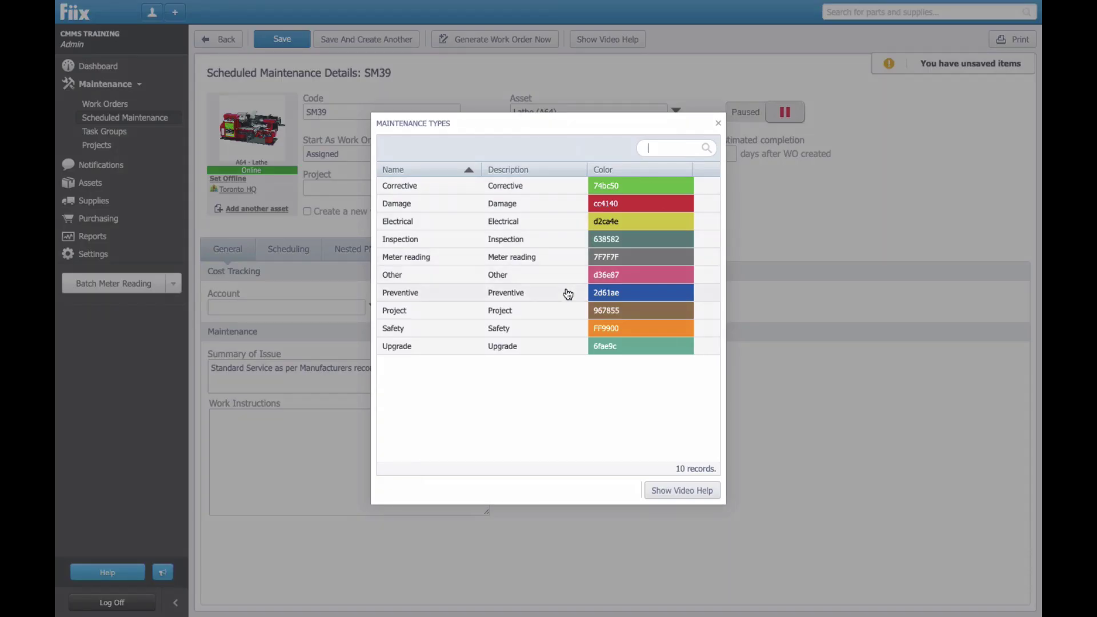
{"action": "left_click", "coordinate": [567, 293]}
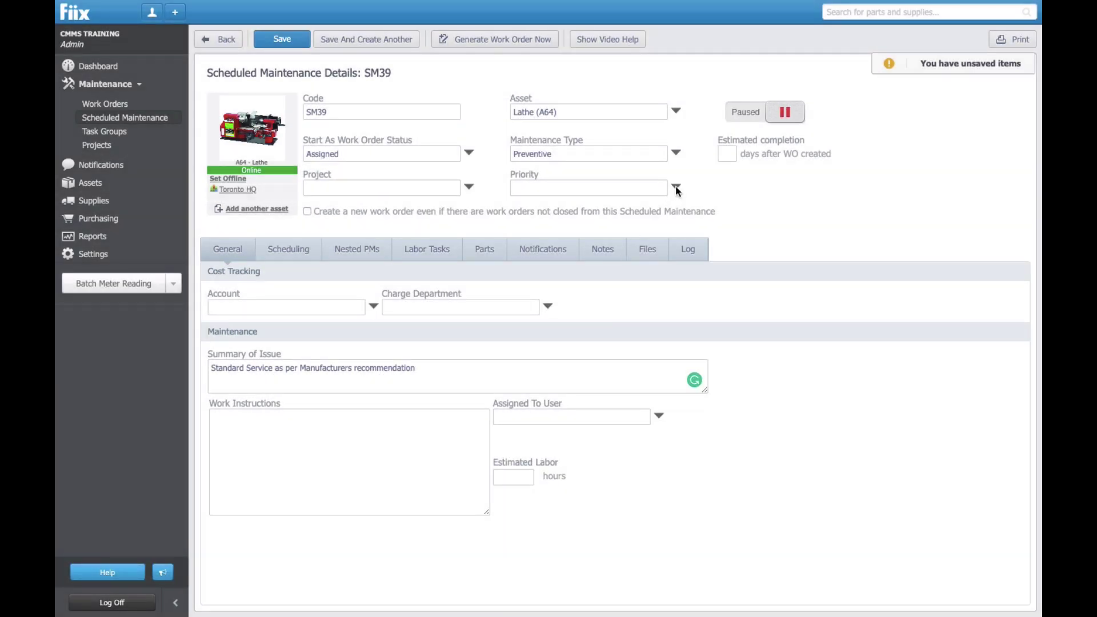
Set the priority to High and the estimated completion to 2 days after work order creation, and save the scheduled maintenance.
{"action": "left_click", "coordinate": [676, 188]}
{"action": "left_click", "coordinate": [630, 206]}
{"action": "left_click", "coordinate": [731, 152]}
{"action": "type", "text": "2"}
{"action": "left_click", "coordinate": [301, 45]}
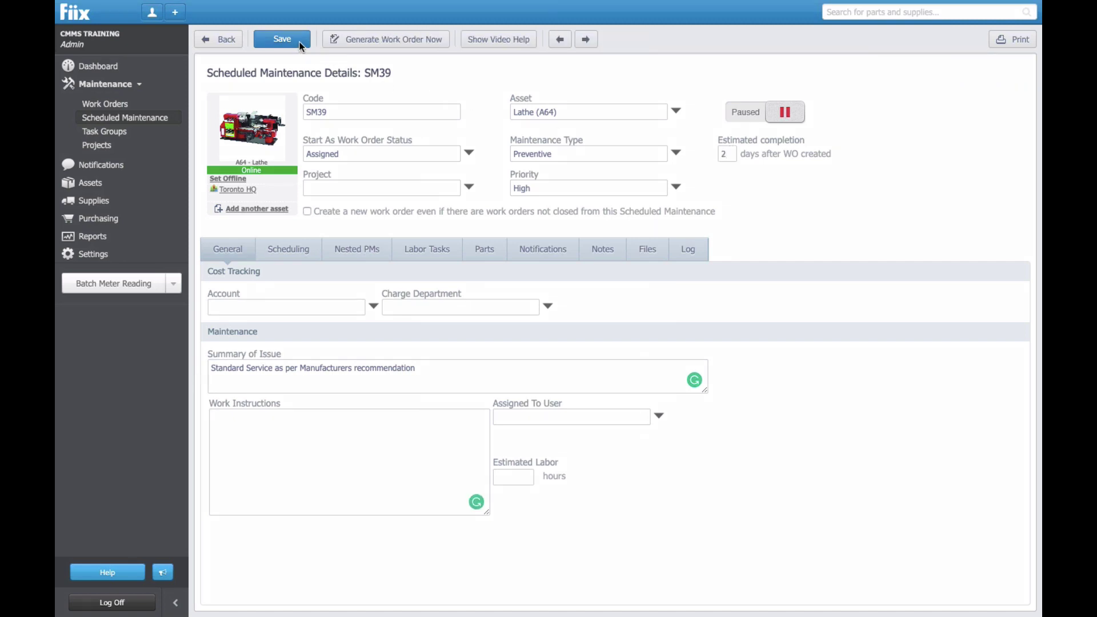
Add the Standard lathe service task group to the scheduled maintenance's labor tasks.
{"action": "left_click", "coordinate": [427, 253]}
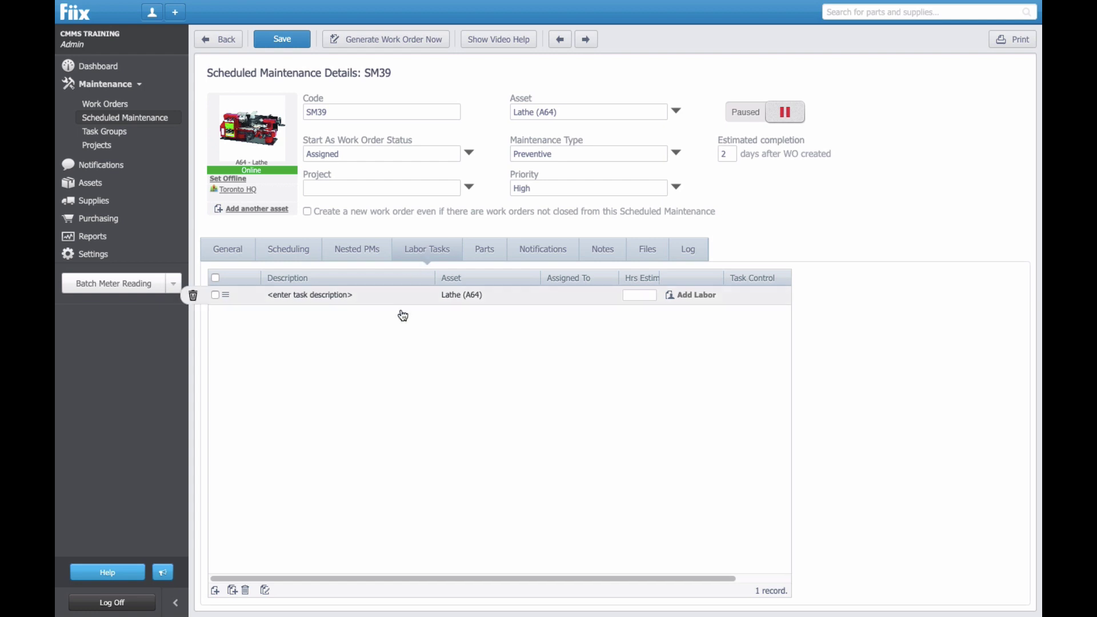
{"action": "left_click", "coordinate": [232, 590]}
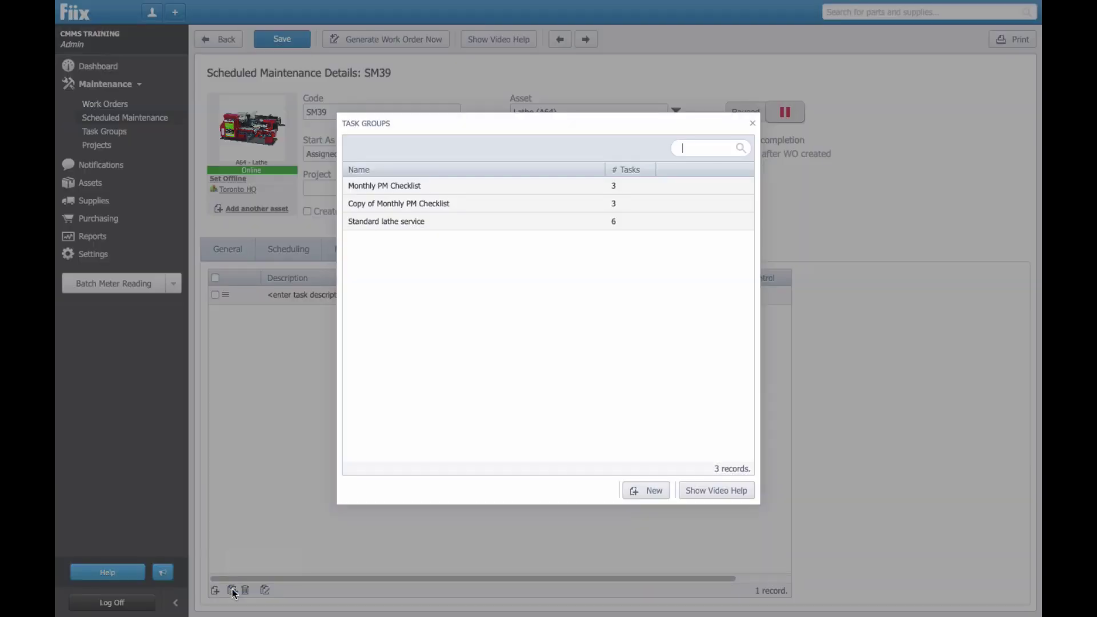
{"action": "left_click", "coordinate": [434, 224]}
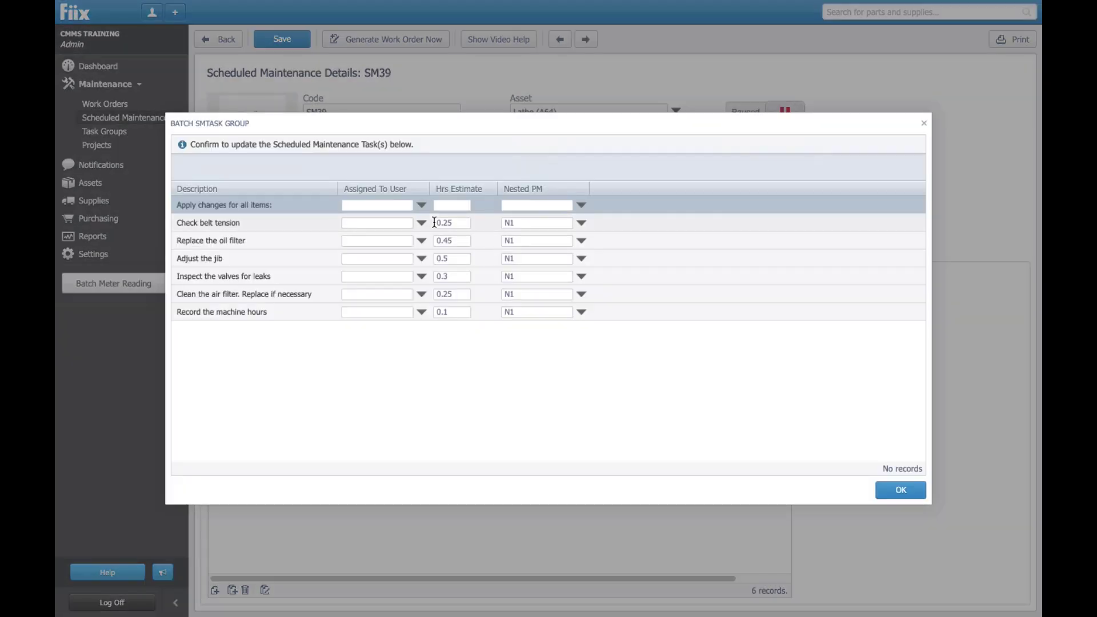
Assign all tasks of the task group to the technician and confirm the batch update.
{"action": "type", "text": "bob"}
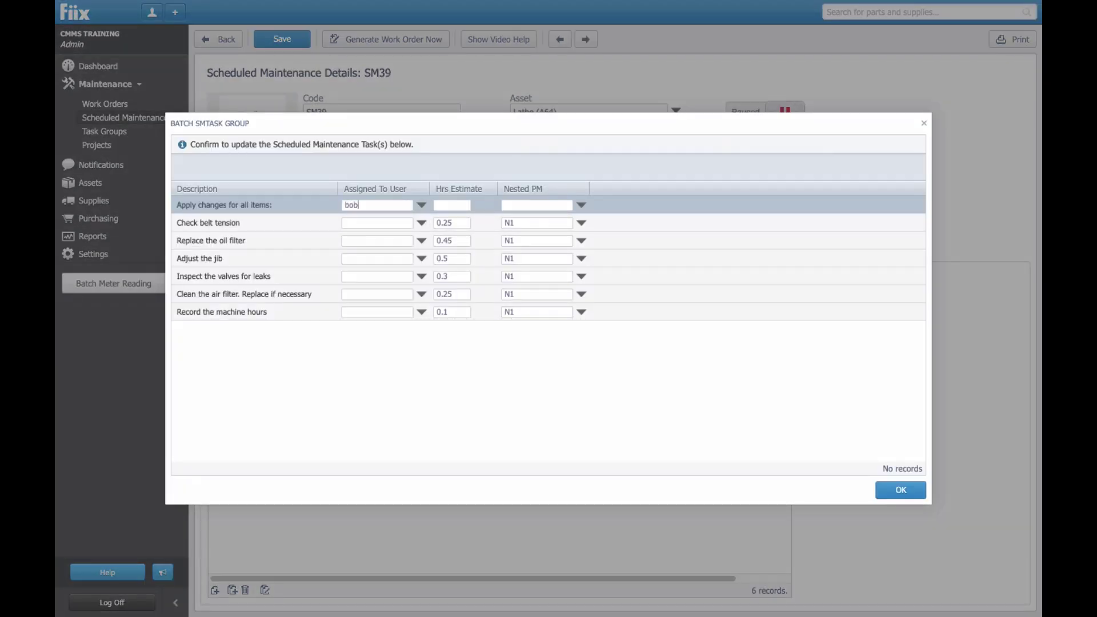
{"action": "key", "text": "Return"}
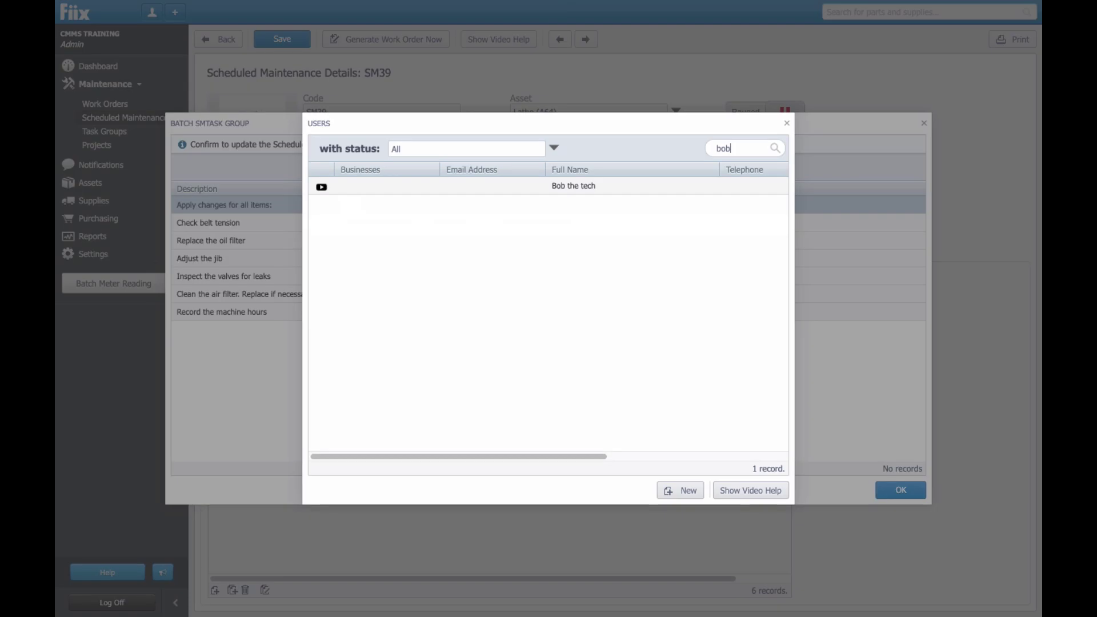
{"action": "left_click", "coordinate": [412, 190]}
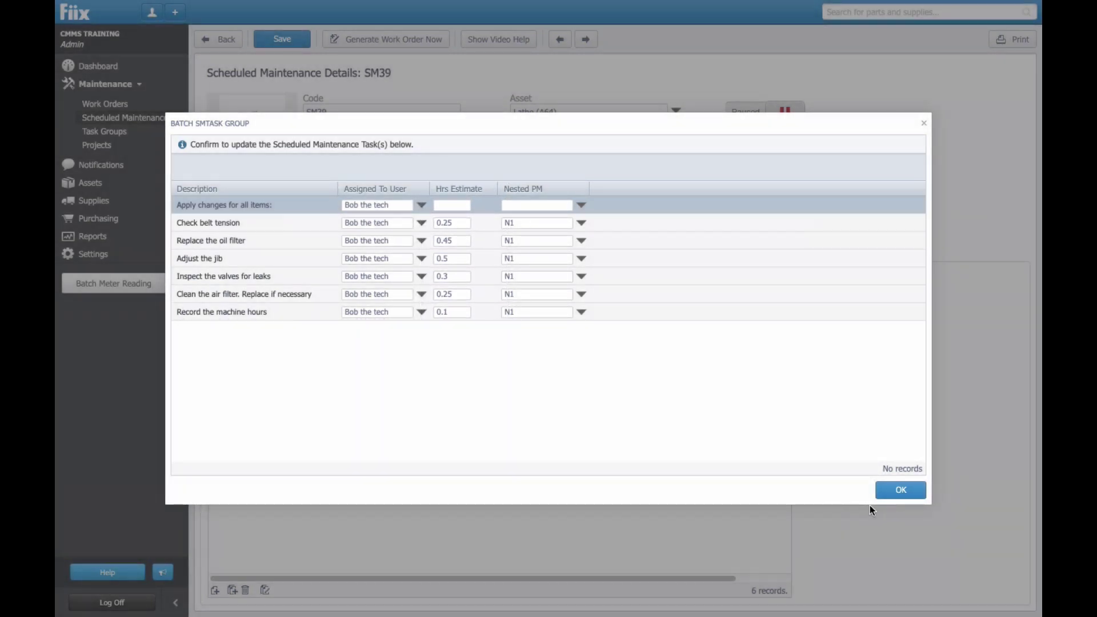
{"action": "left_click", "coordinate": [900, 490]}
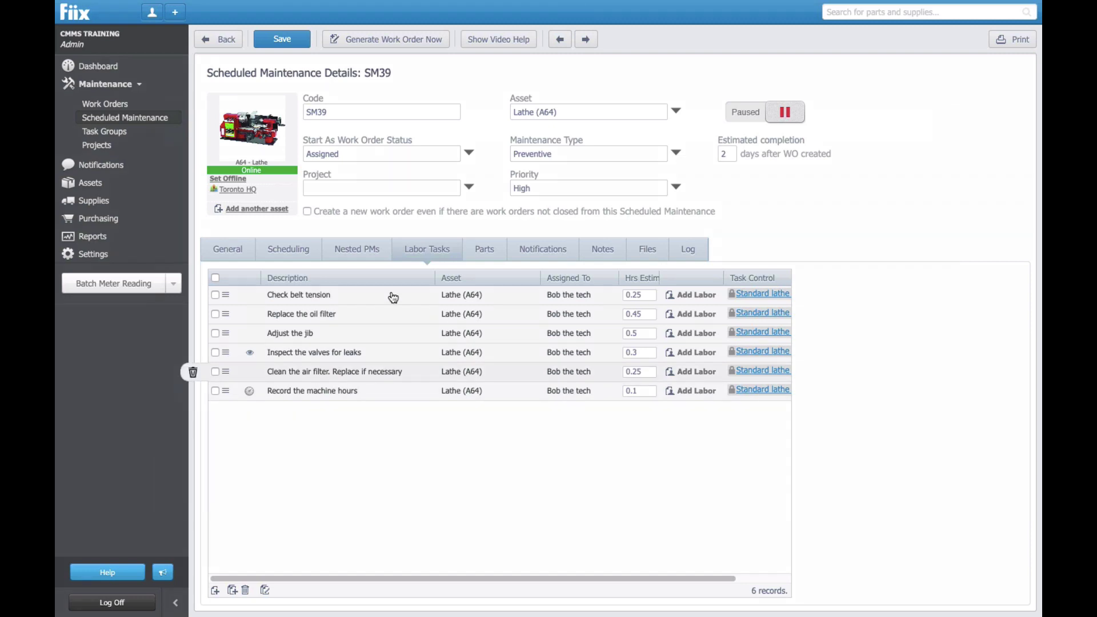
Have work orders generated when any of the triggers fire, and set up a monthly time trigger for day 1 of every 3 months.
{"action": "left_click", "coordinate": [309, 254]}
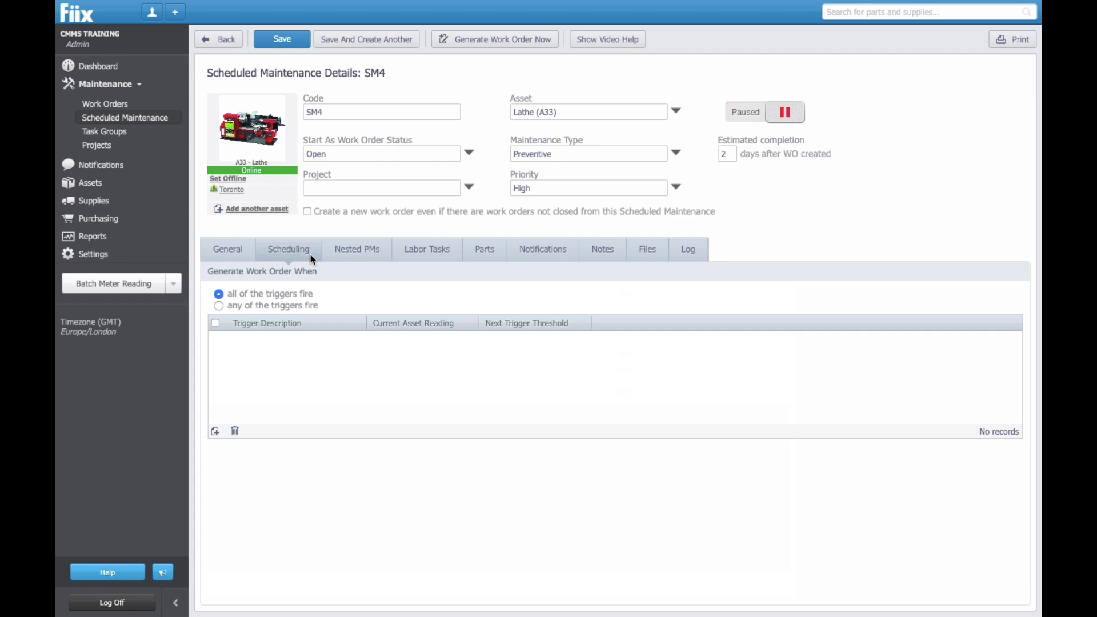
{"action": "left_click", "coordinate": [220, 306]}
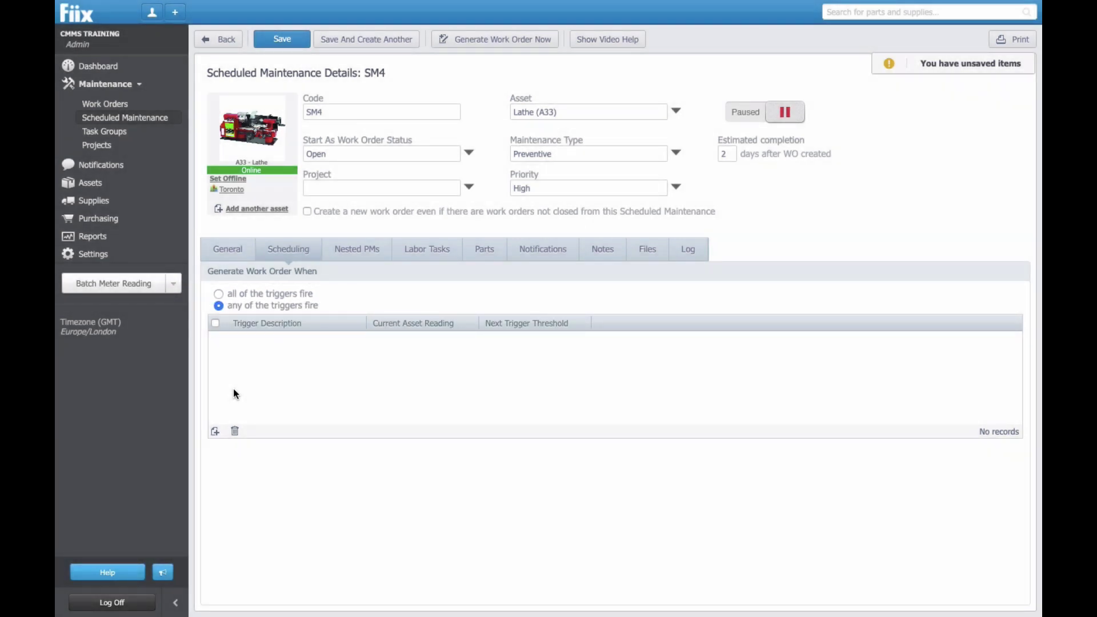
{"action": "left_click", "coordinate": [215, 430]}
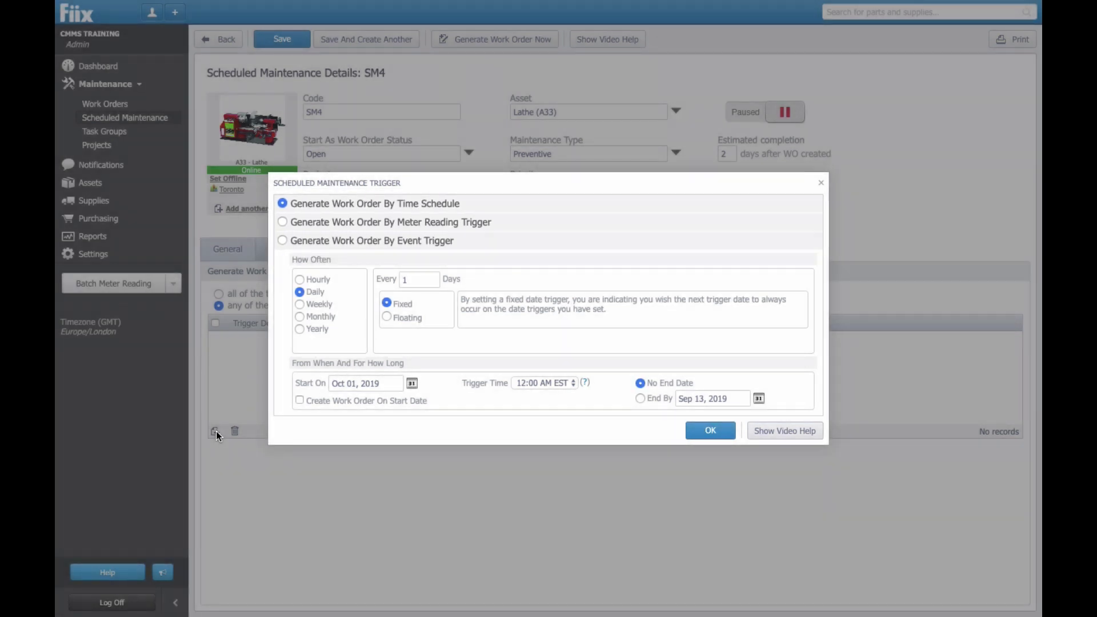
{"action": "left_click", "coordinate": [301, 317]}
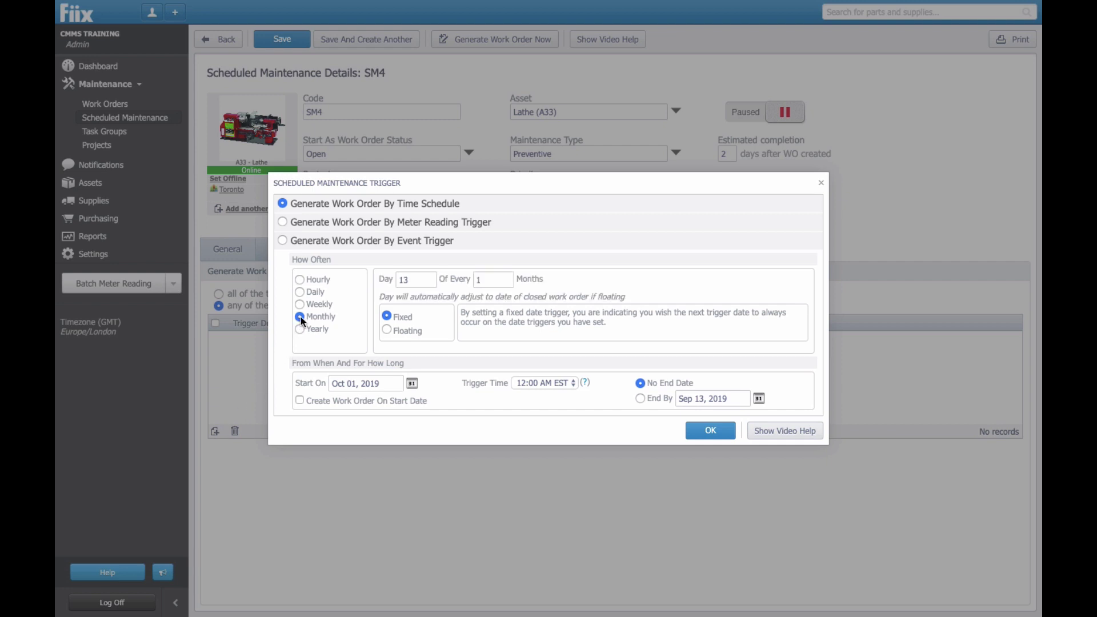
{"action": "double_click", "coordinate": [406, 280]}
{"action": "type", "text": "1"}
{"action": "left_click", "coordinate": [498, 282]}
{"action": "double_click", "coordinate": [498, 281]}
{"action": "type", "text": "3"}
Set the trigger time to 6:00 AM EST with a work order created on the start date, and confirm the trigger.
{"action": "left_click", "coordinate": [536, 384]}
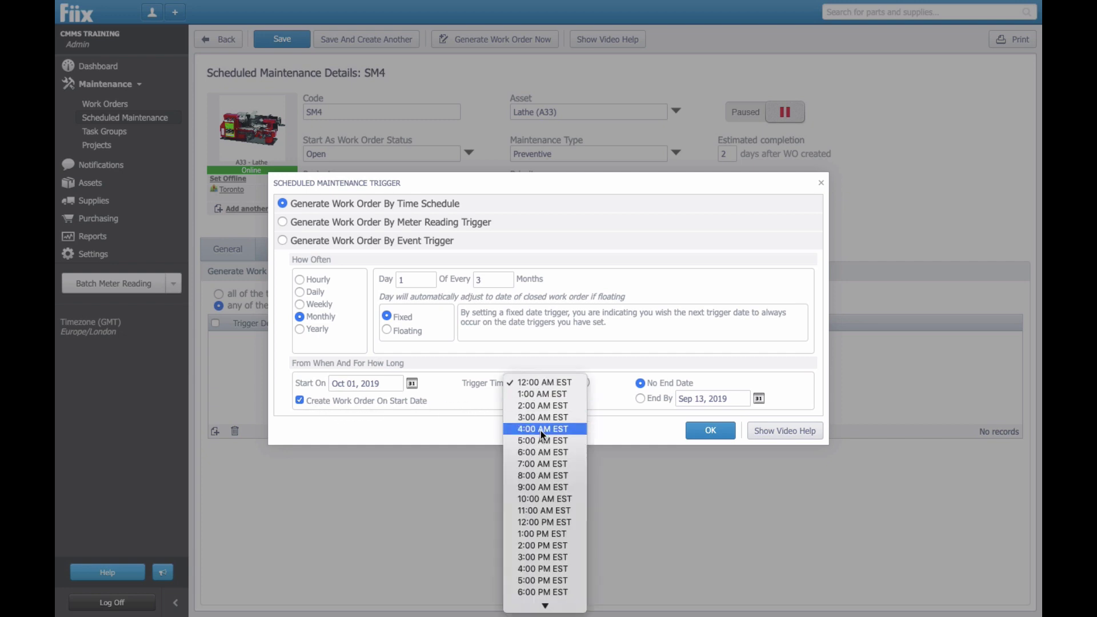
{"action": "left_click", "coordinate": [541, 452]}
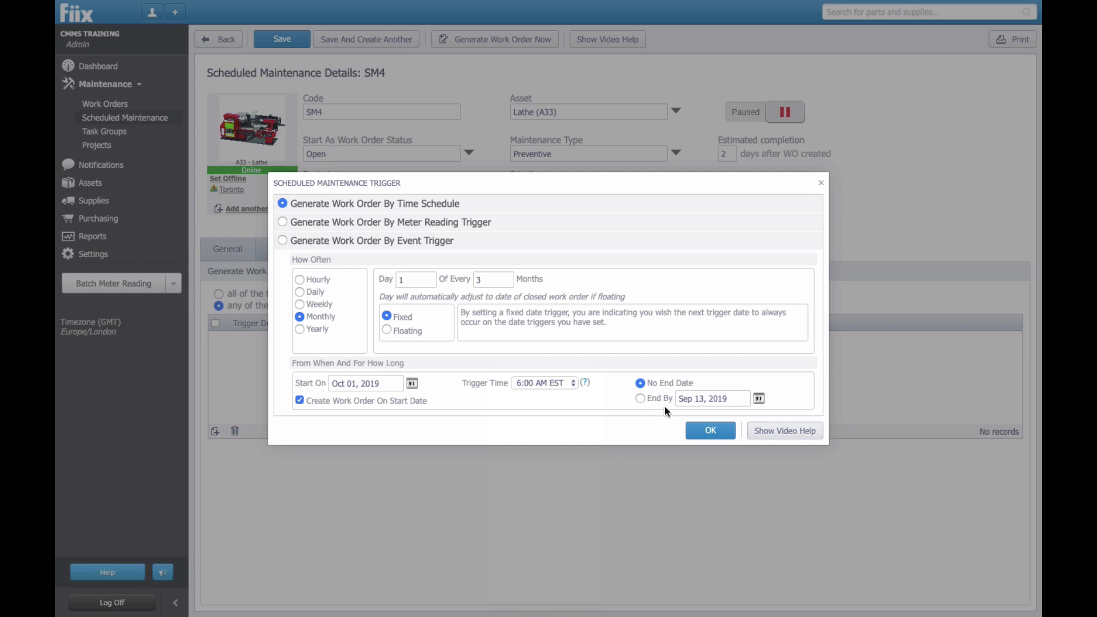
{"action": "left_click", "coordinate": [711, 432]}
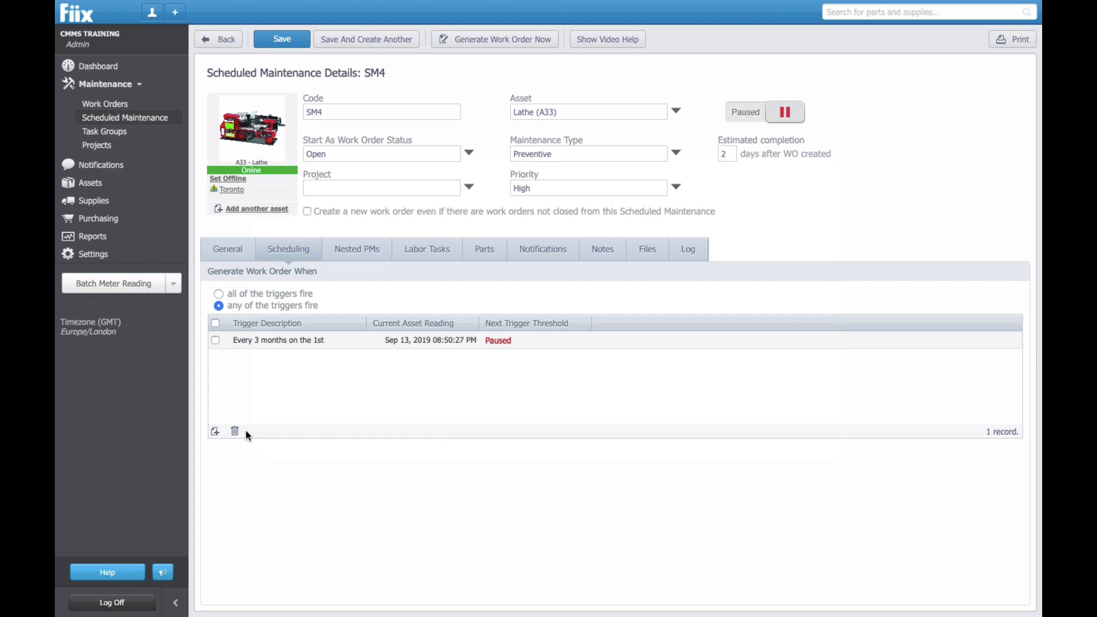
Add a meter reading trigger that generates a work order every 1200 hours.
{"action": "left_click", "coordinate": [214, 432]}
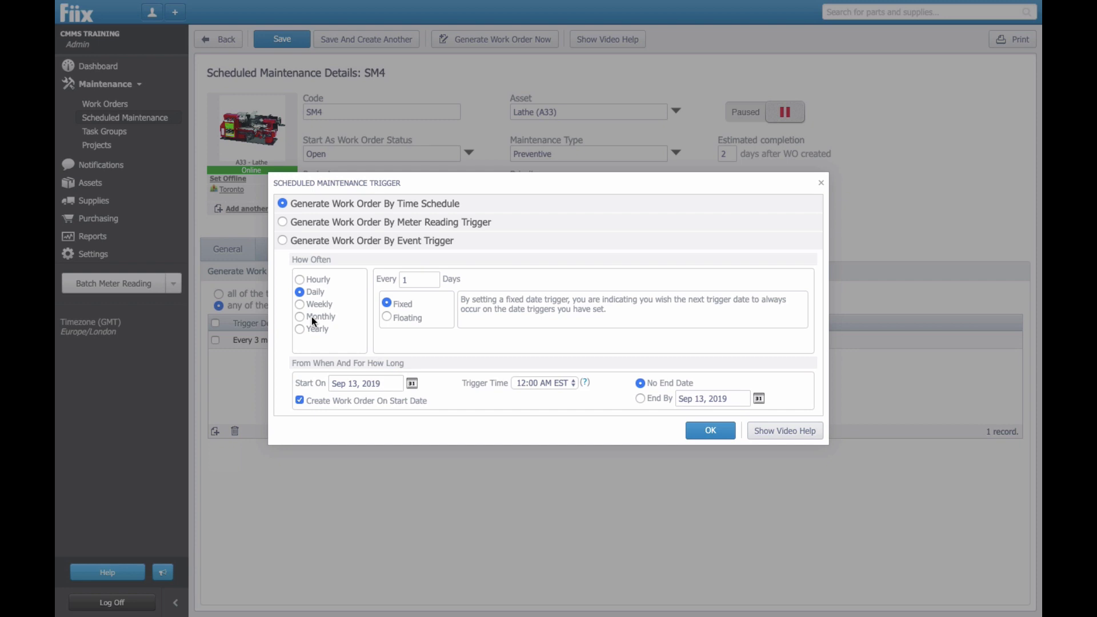
{"action": "left_click", "coordinate": [284, 224]}
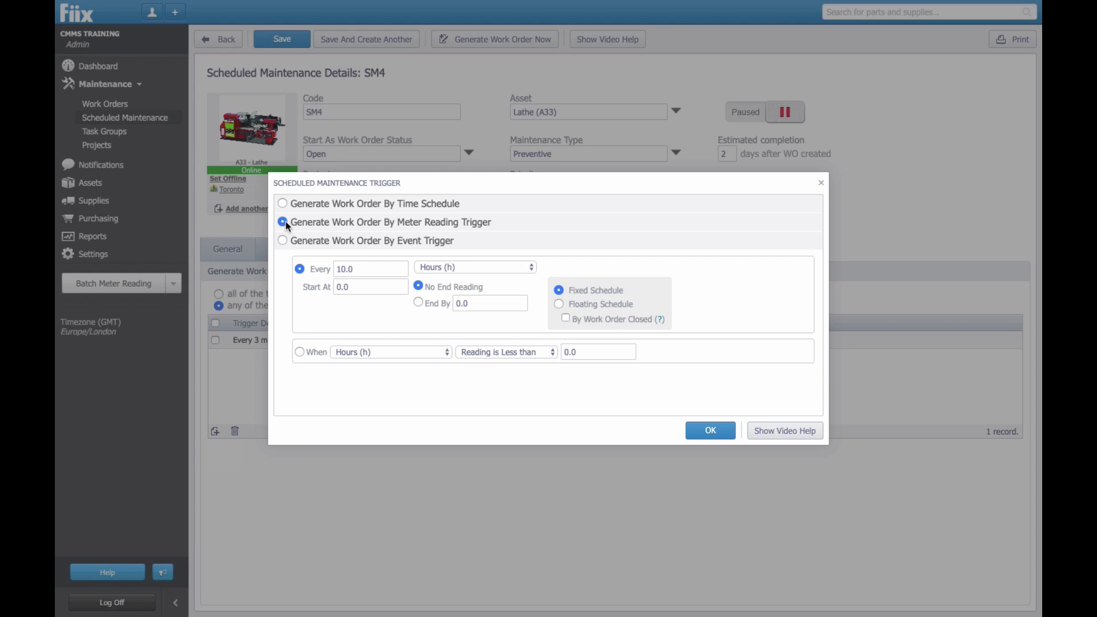
{"action": "double_click", "coordinate": [359, 272]}
{"action": "type", "text": "1200"}
{"action": "left_click", "coordinate": [696, 428]}
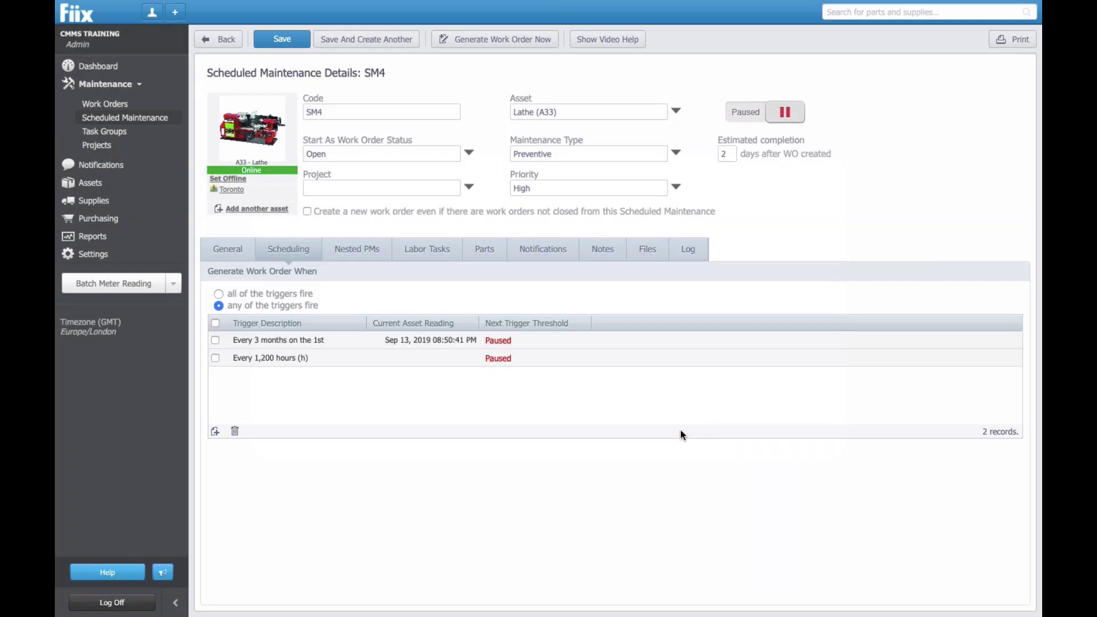
{"action": "left_click", "coordinate": [215, 432]}
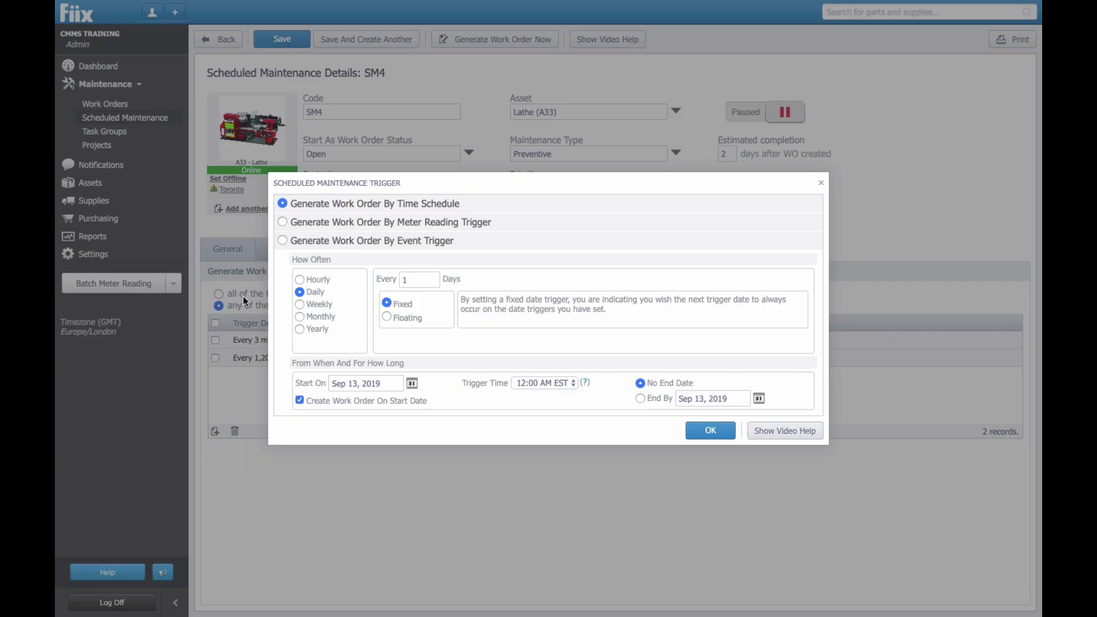
{"action": "left_click", "coordinate": [283, 242]}
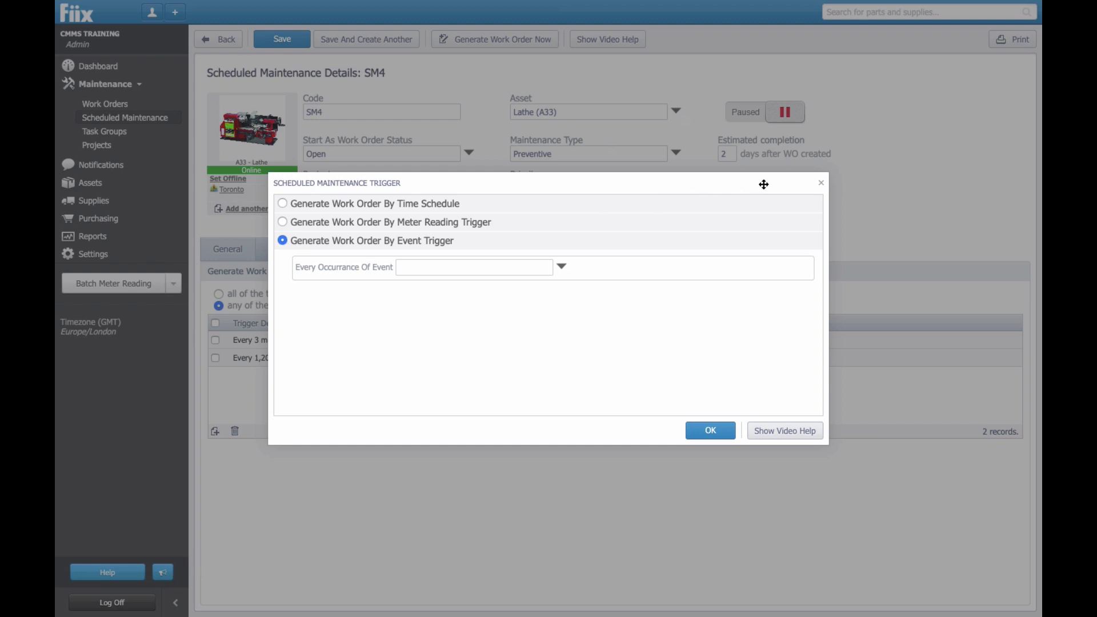
{"action": "left_click", "coordinate": [822, 183]}
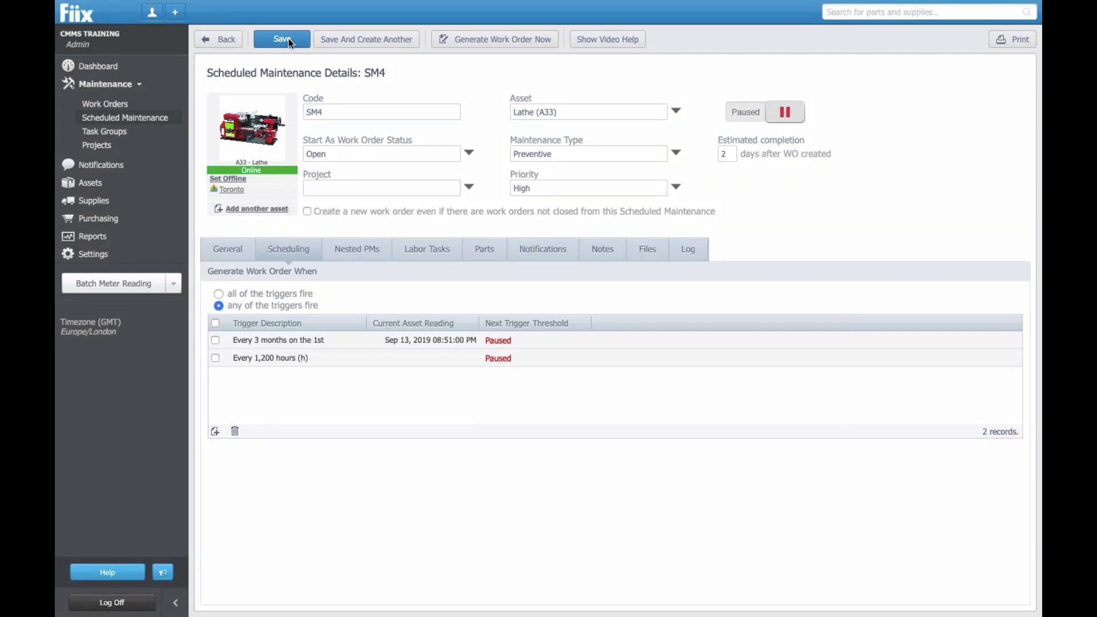
Save the scheduled maintenance and switch it from paused to running.
{"action": "left_click", "coordinate": [289, 40]}
{"action": "left_click", "coordinate": [750, 113]}
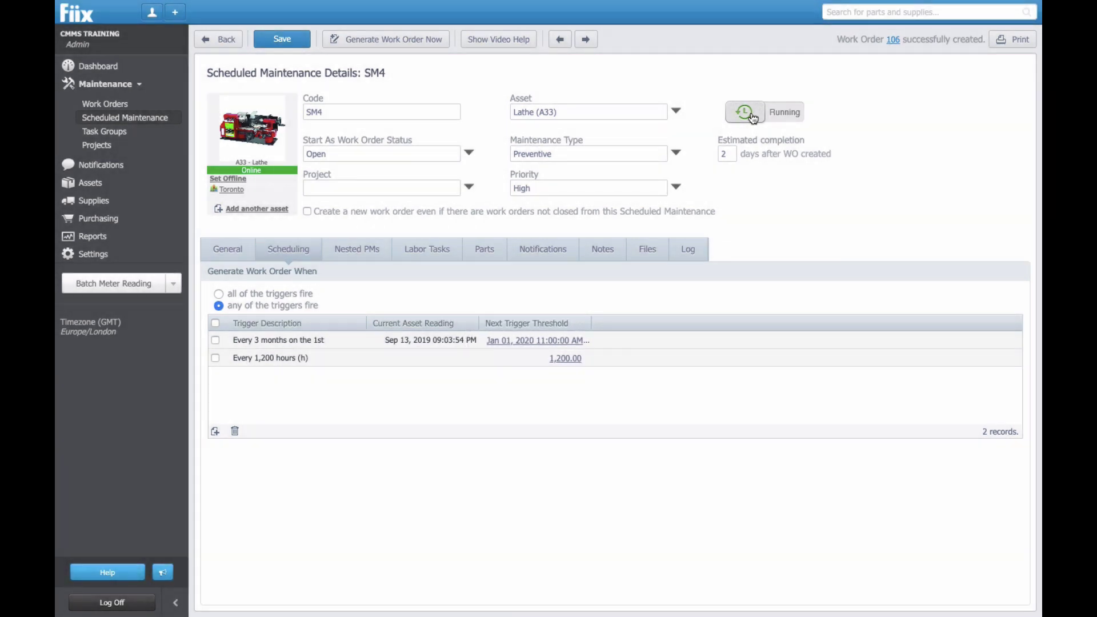
Review the upcoming dates of the 3-month trigger and the log of work orders created from this scheduled maintenance.
{"action": "left_click", "coordinate": [546, 341]}
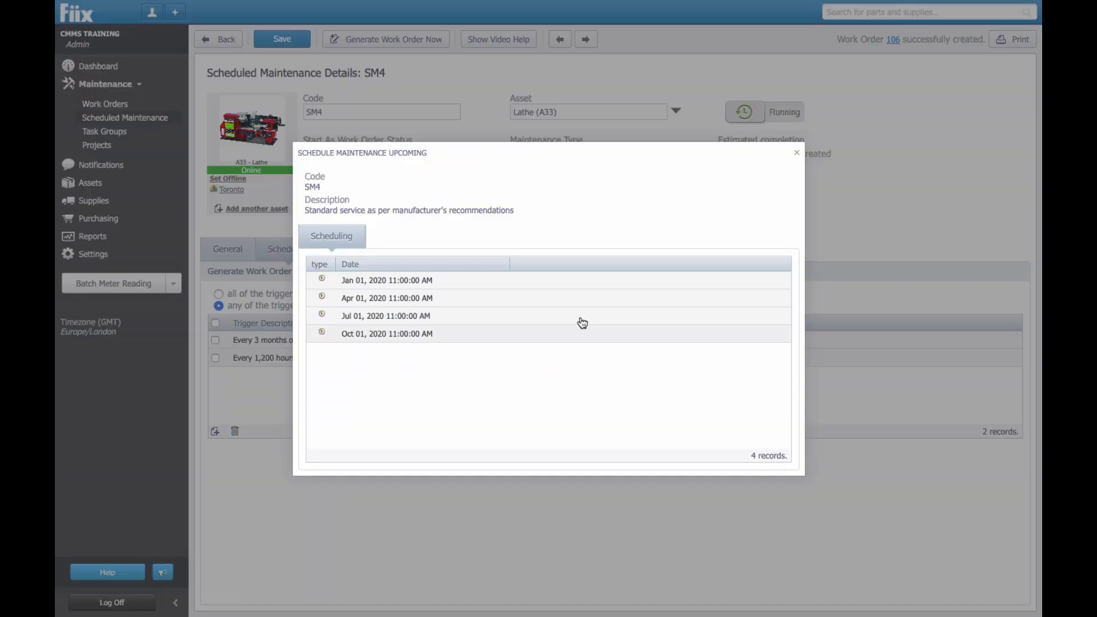
{"action": "left_click", "coordinate": [796, 153]}
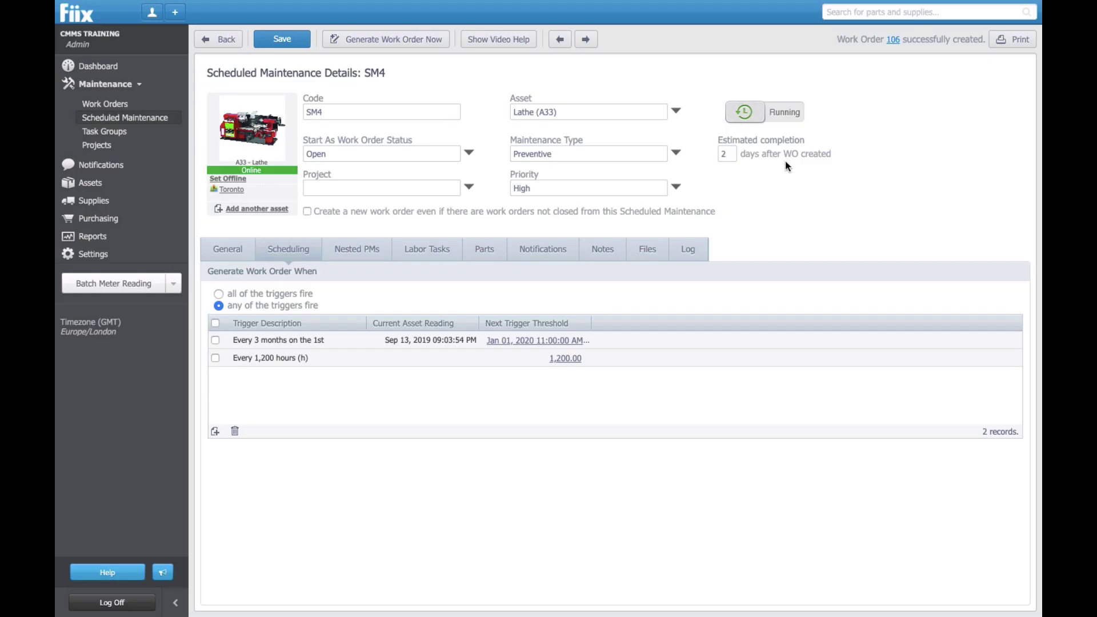
{"action": "left_click", "coordinate": [703, 259]}
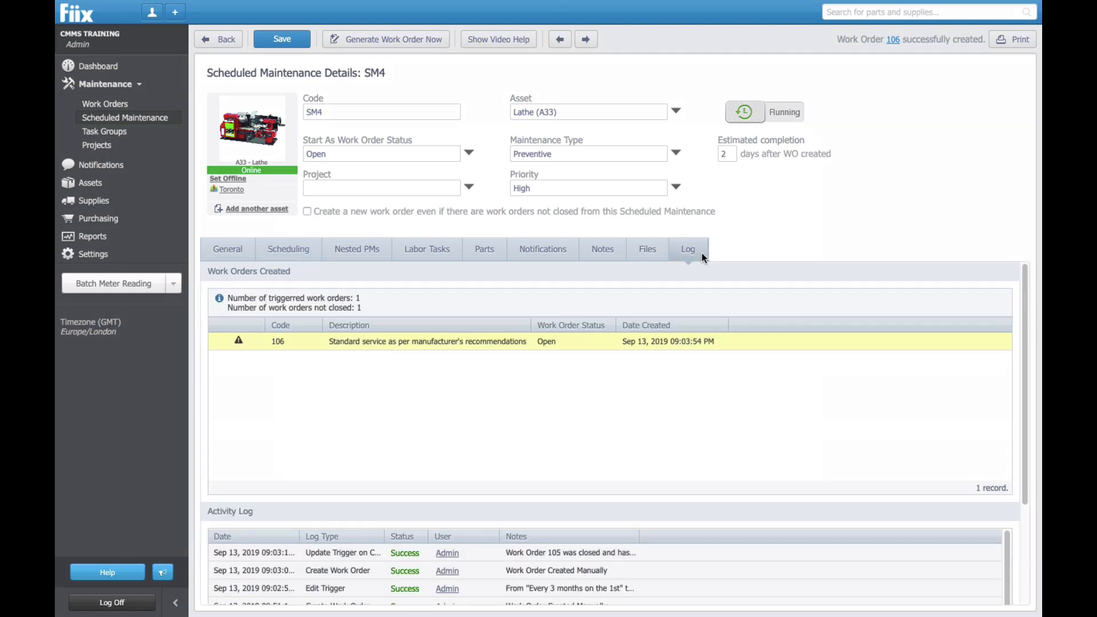